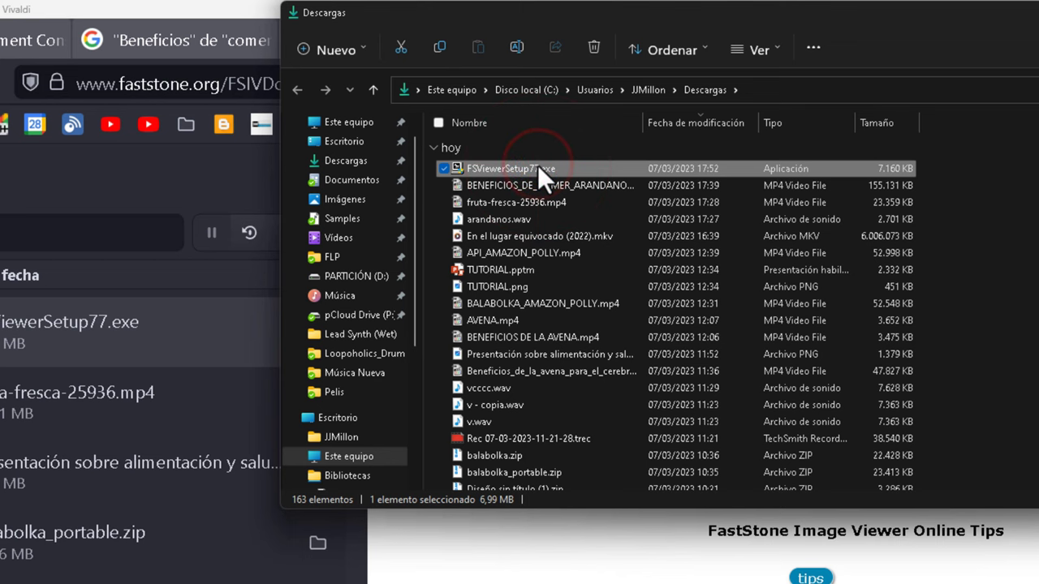
Step: Install FastStone Image Viewer 7.7 from FSViewerSetup77.exe, accepting the licence and the default directory, and launch the viewer
double_click(537, 166)
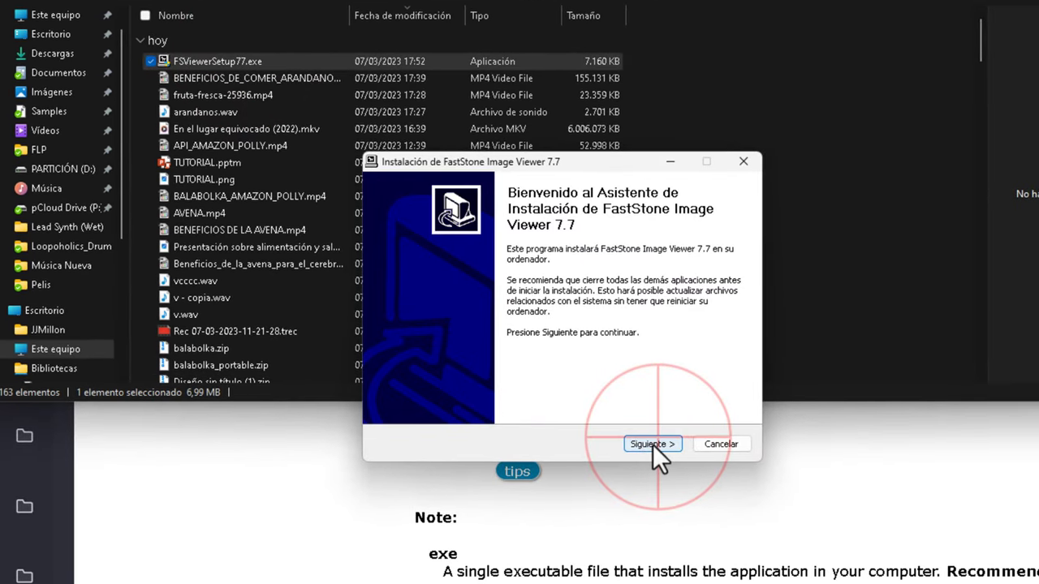
click(661, 446)
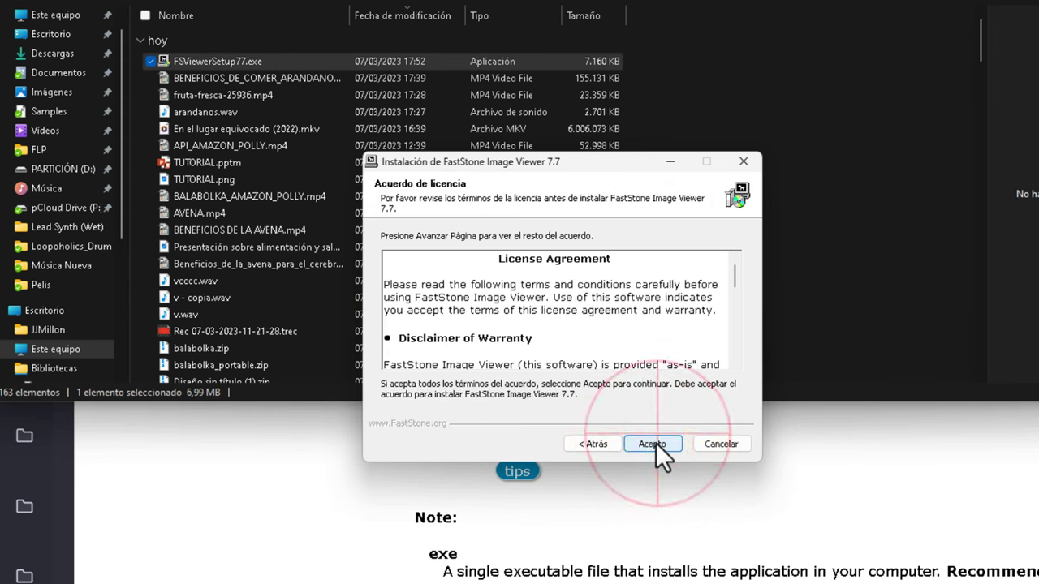
click(657, 443)
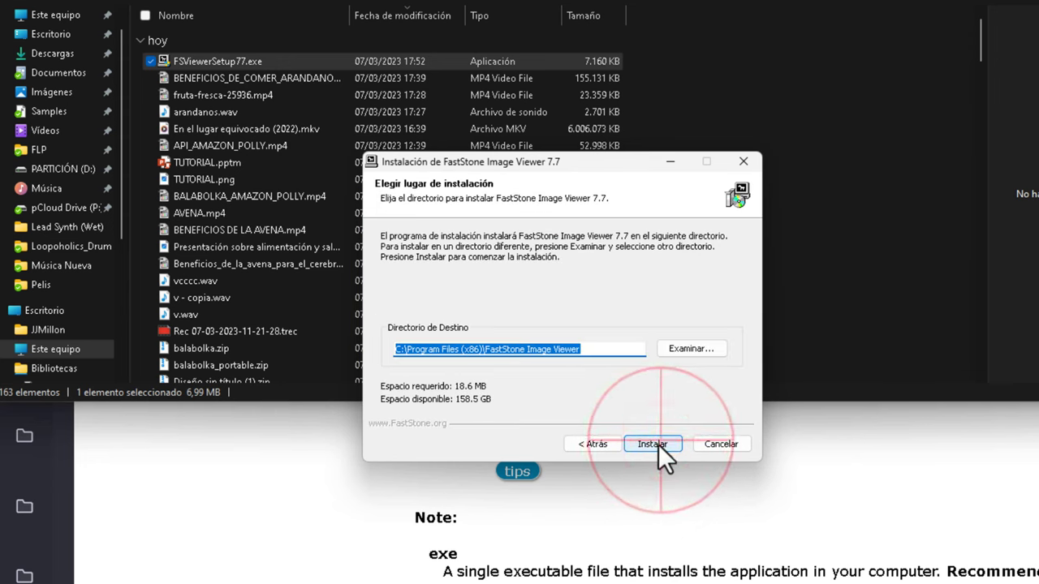
click(658, 444)
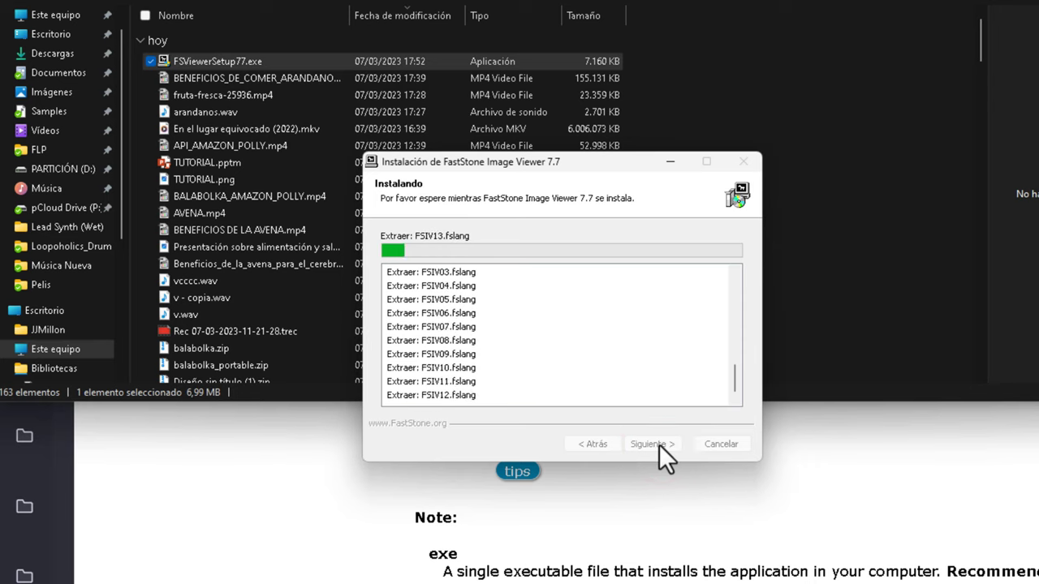
click(659, 445)
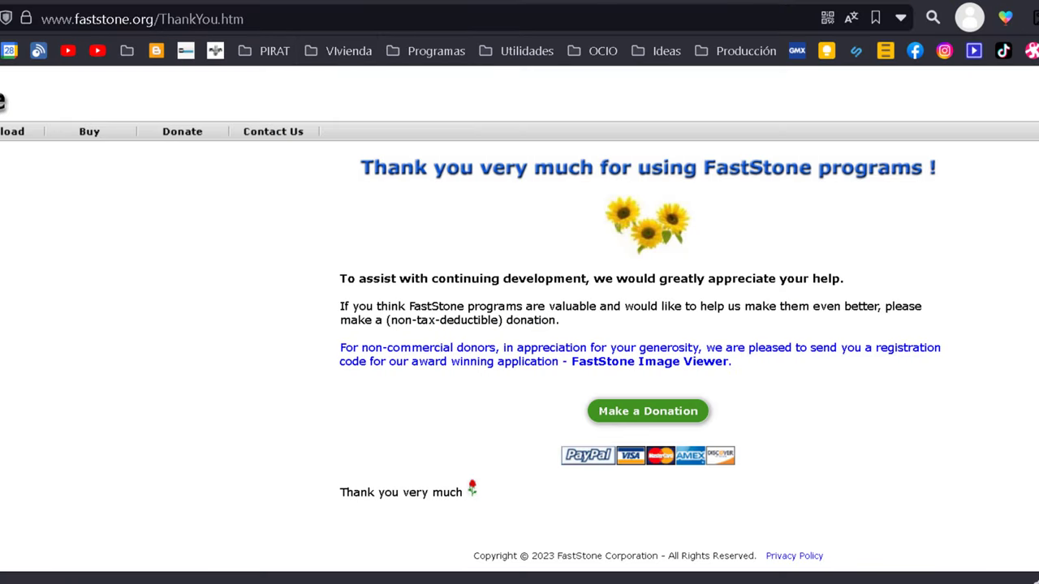
key(super)
click(24, 263)
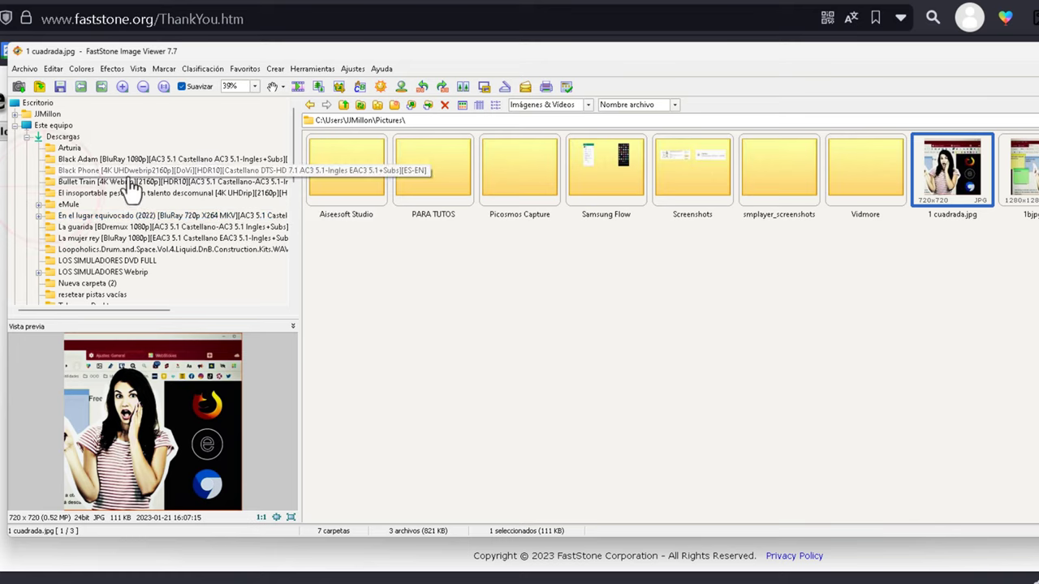
Step: Add Image00005.jpg from the Descargas folder to the Pictures folder shown in FastStone Image Viewer
click(73, 181)
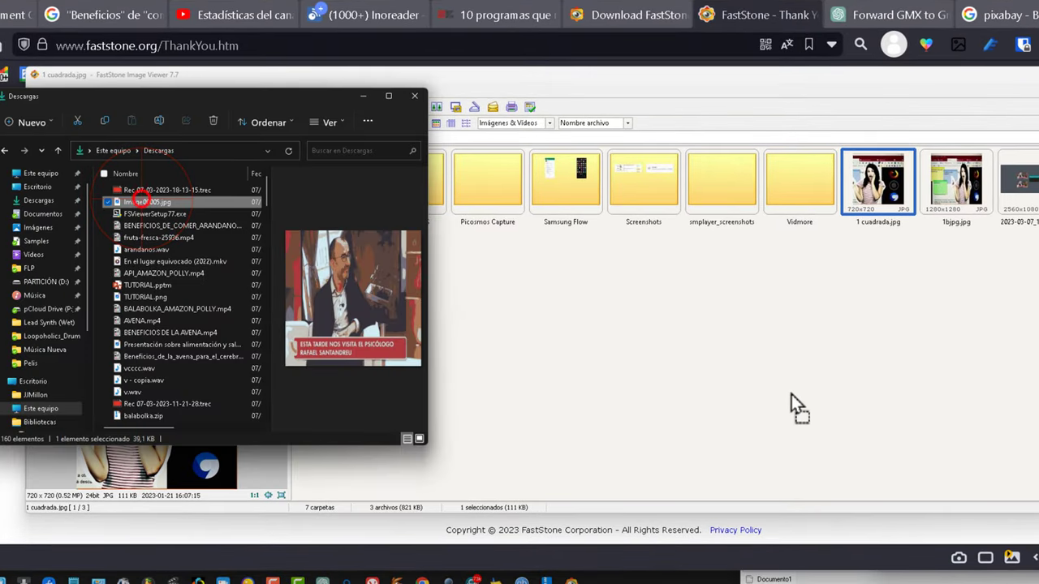
drag(791, 394, 814, 354)
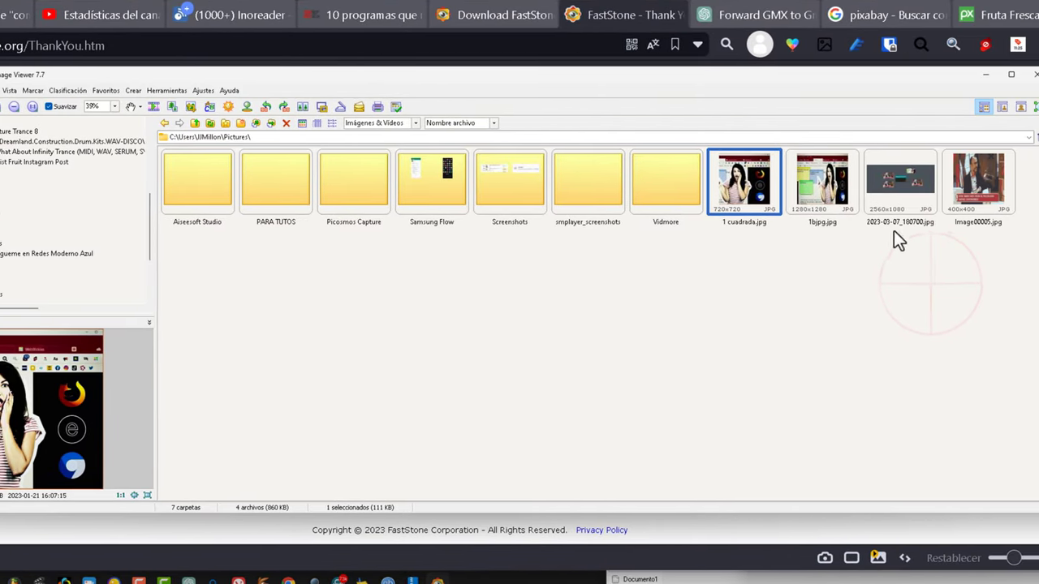
click(804, 315)
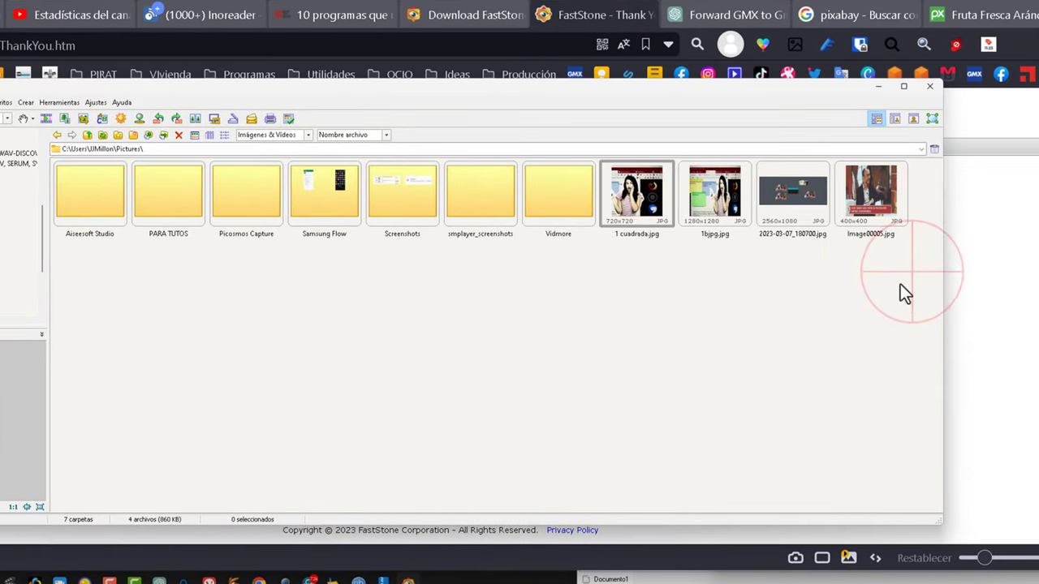
Step: Select the four JPG images in the Pictures folder and open batch conversion for them
drag(912, 276, 646, 184)
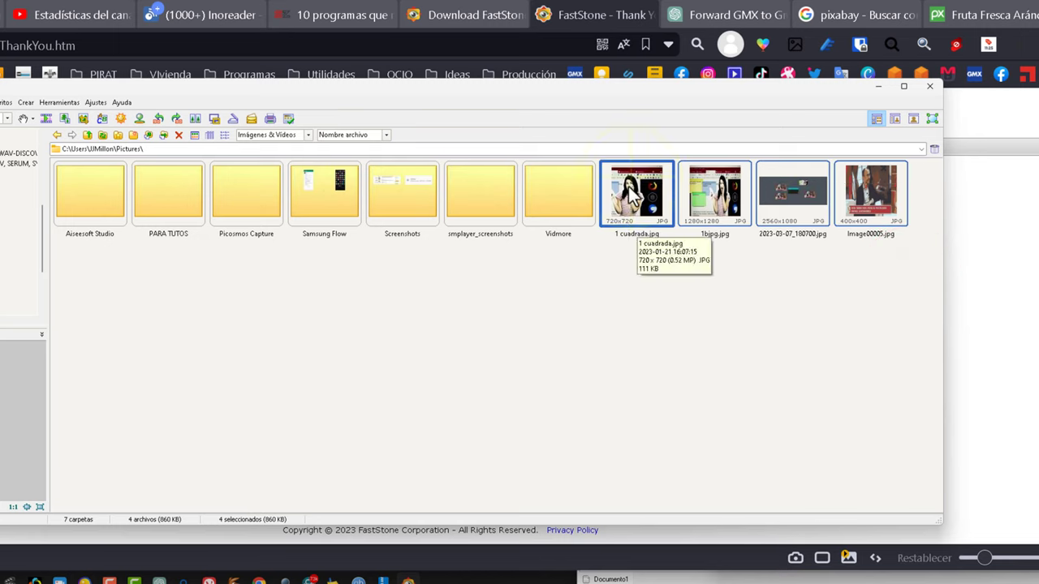
right_click(637, 185)
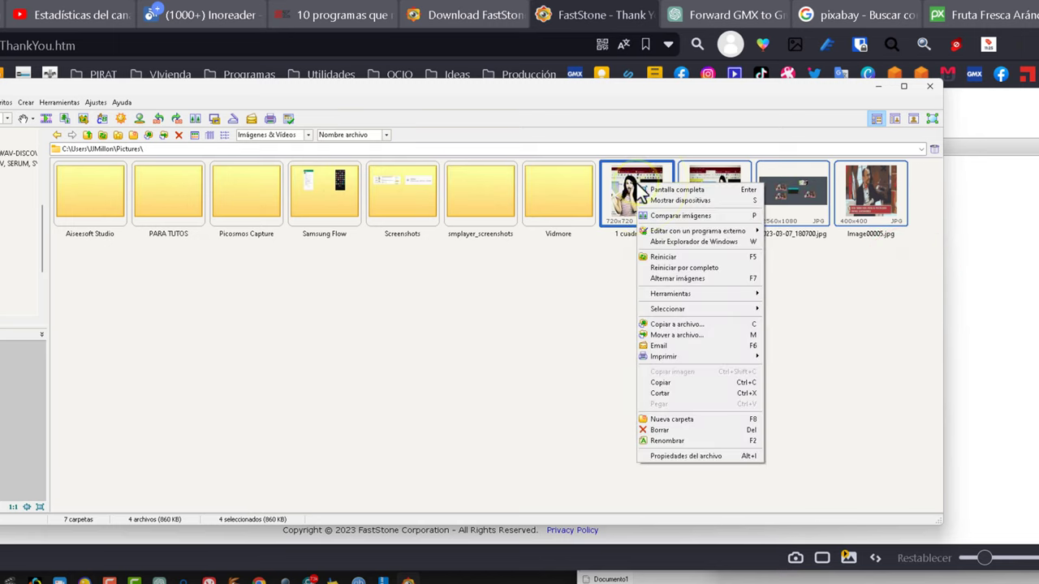
click(636, 185)
right_click(699, 200)
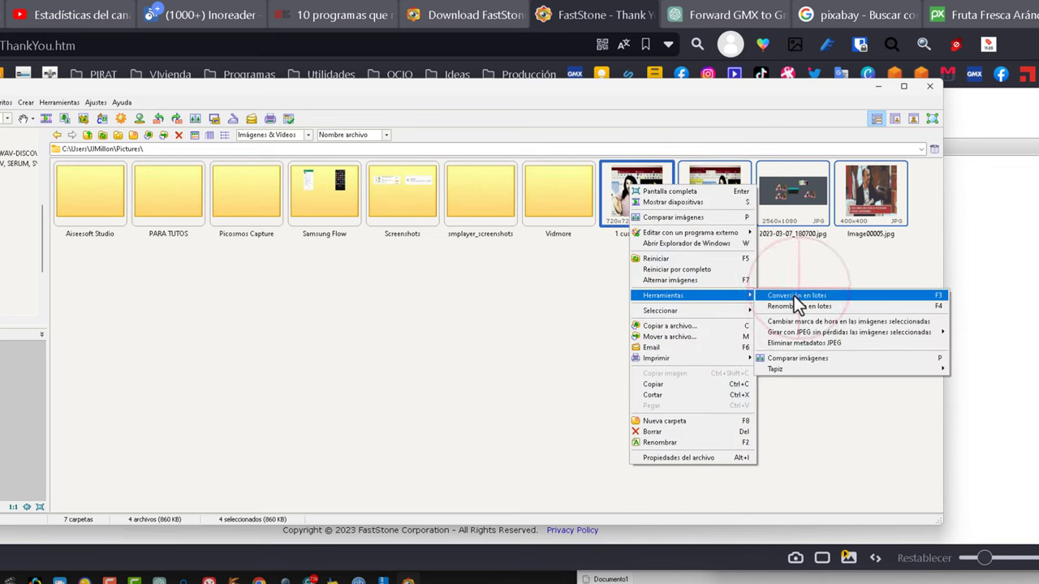
click(796, 296)
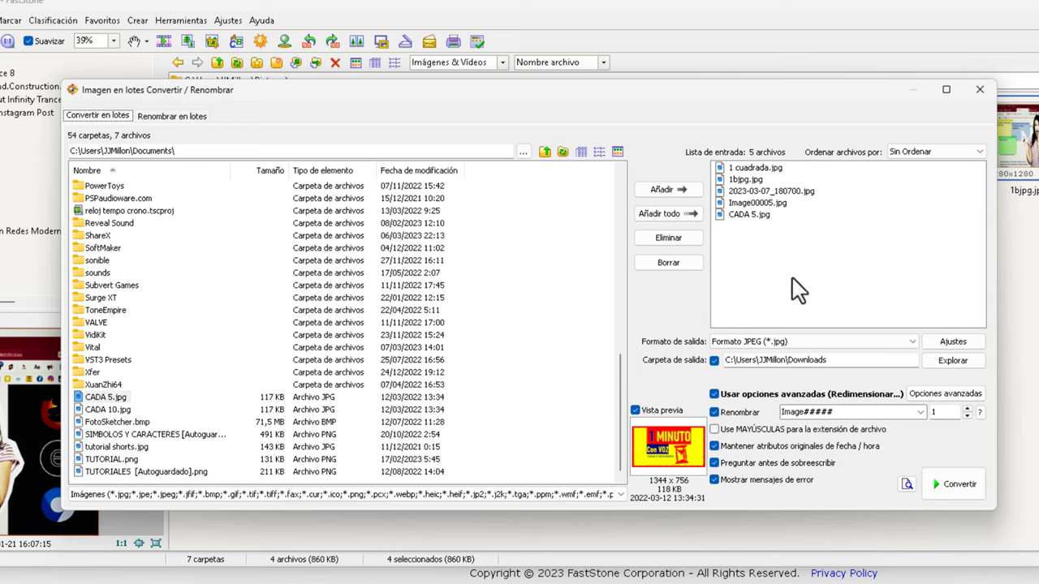
Step: Add tutorial shorts.jpg, CADA 10.jpg and FotoSketcher.bmp from the Documents folder to the conversion input list
click(113, 447)
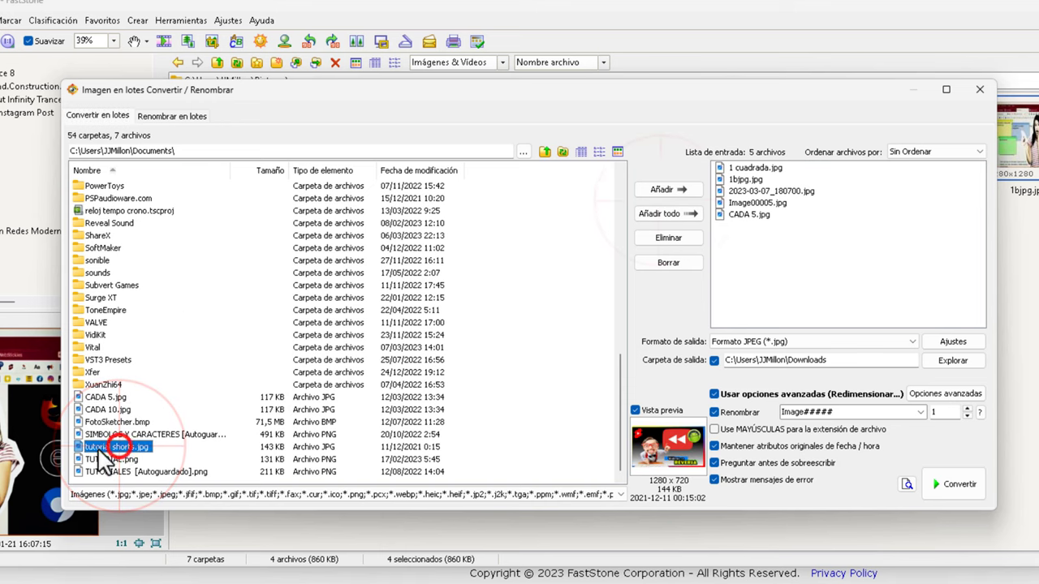
click(667, 190)
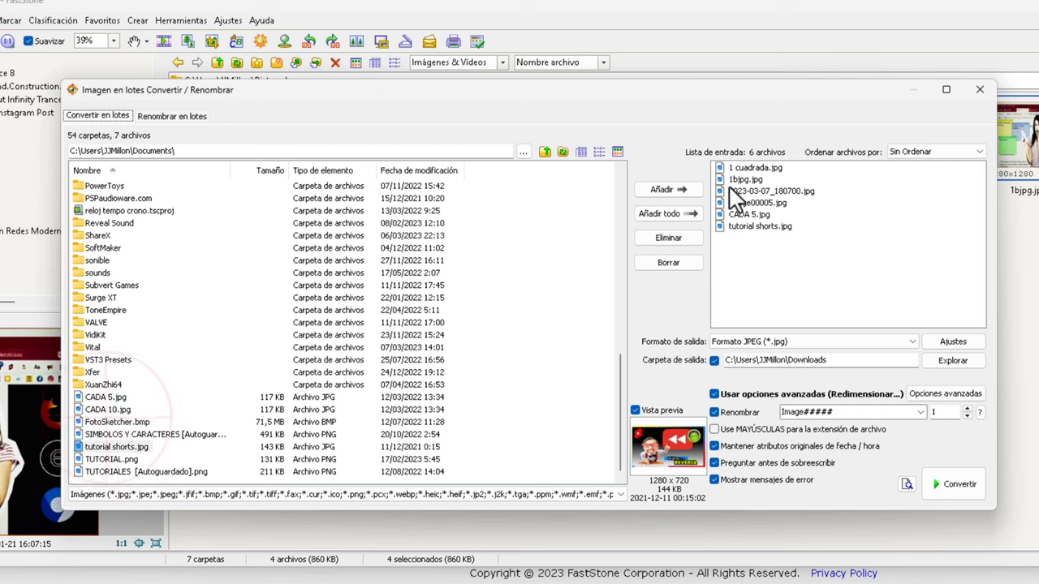
ctrl+click(120, 410)
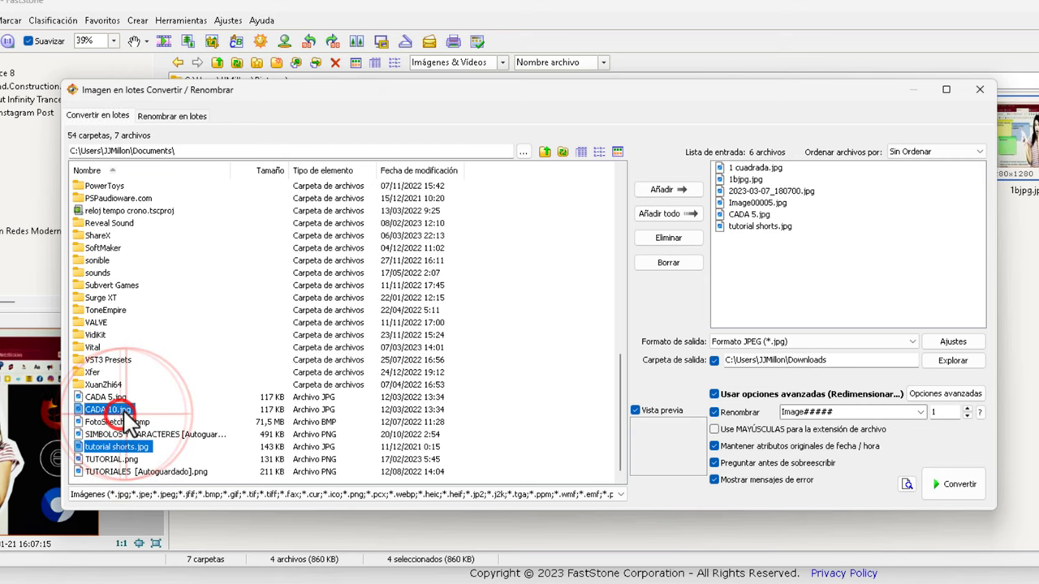
ctrl+click(130, 422)
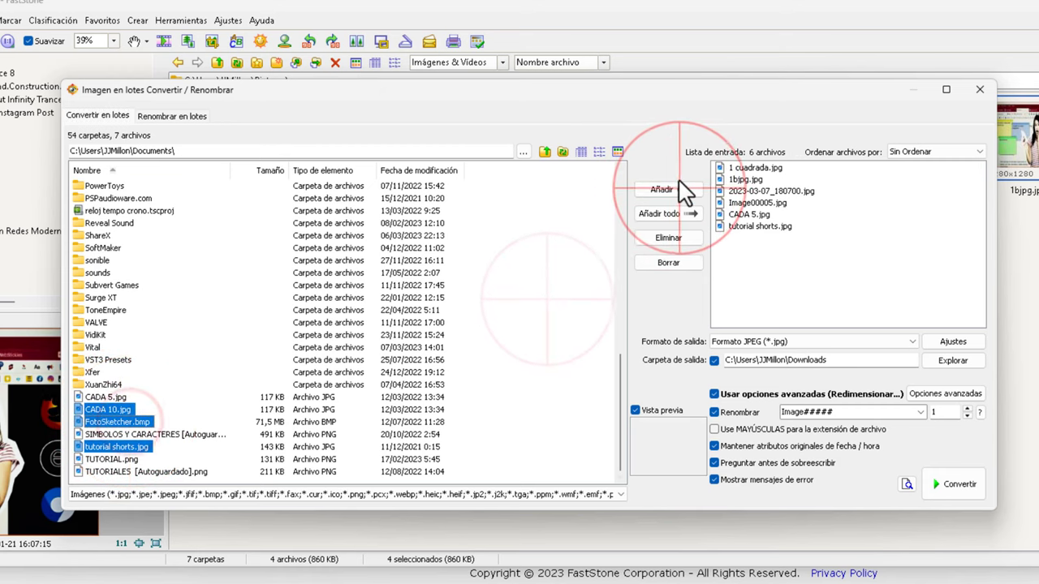
click(681, 193)
click(559, 287)
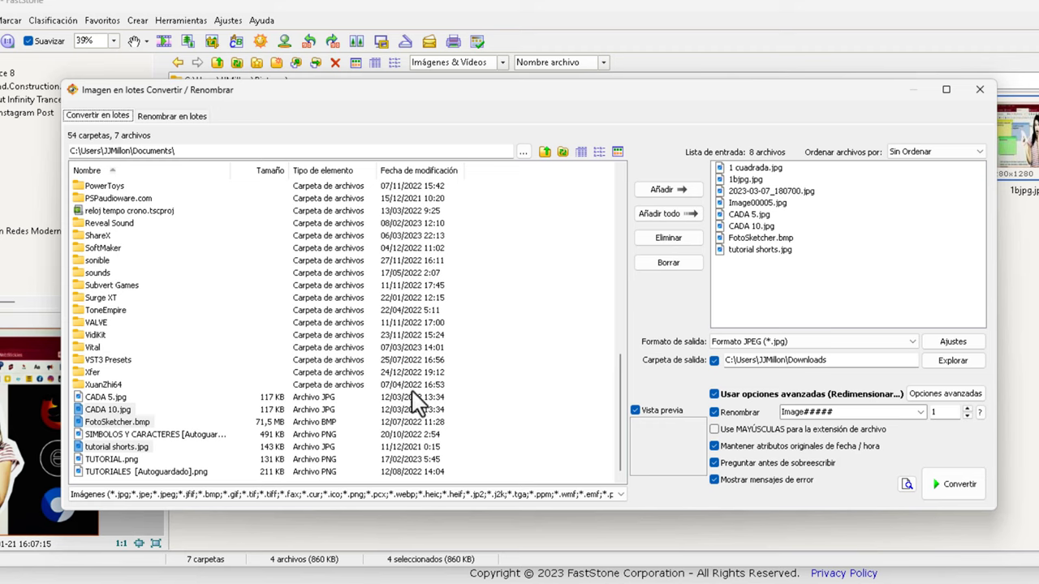
Step: Keep renaming enabled for the output files and set the name pattern to "Copias con mismo tamaño"
click(714, 412)
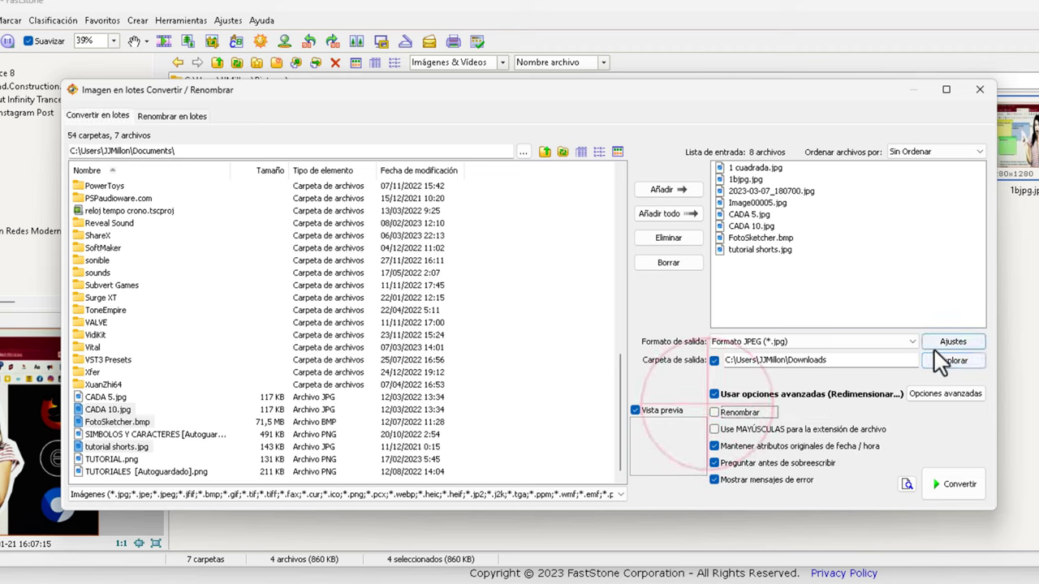
click(714, 413)
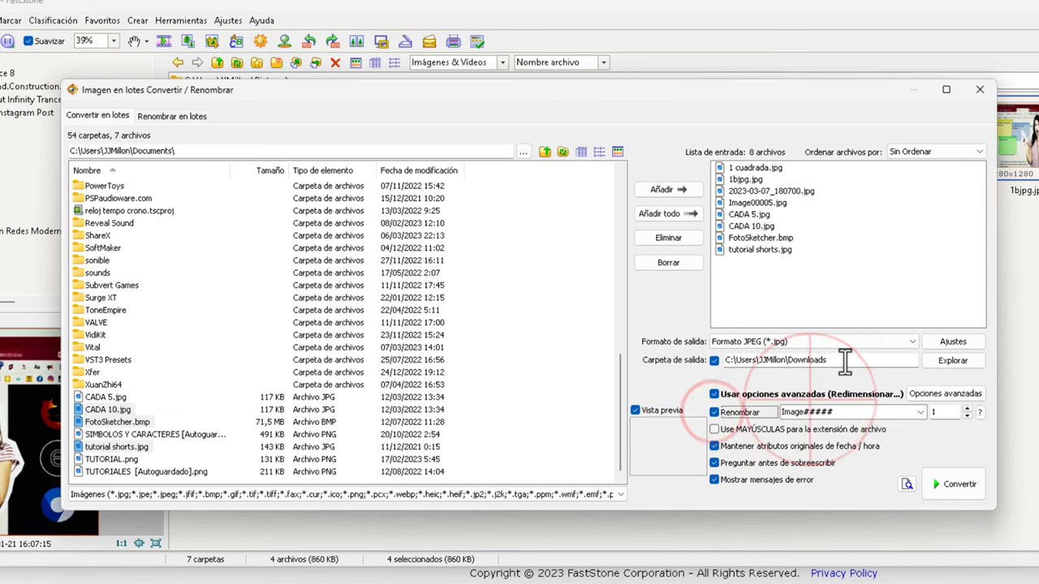
click(812, 412)
click(812, 425)
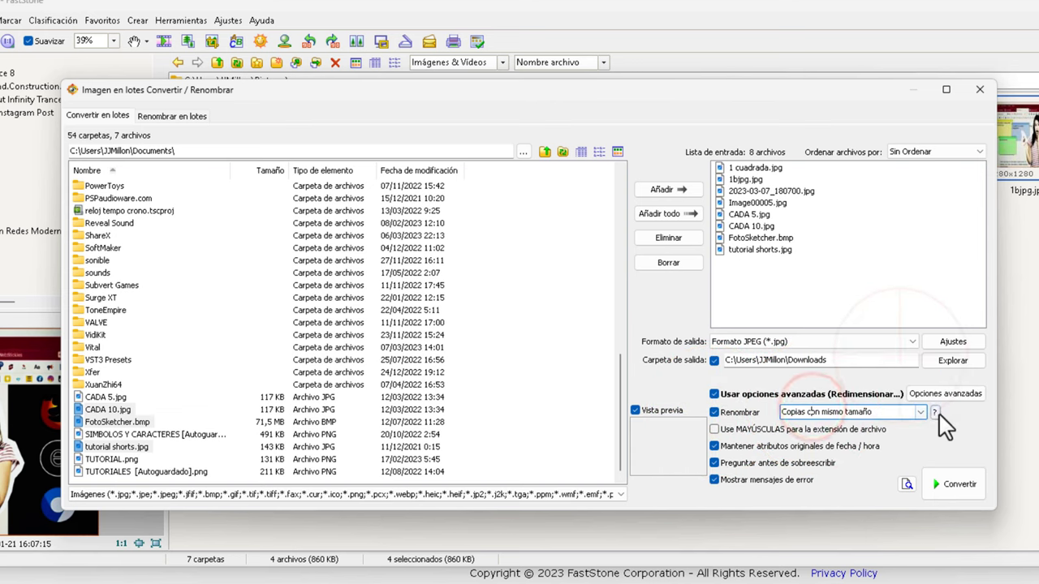
Step: Choose JPEG as the output format with quality 100 and colour subsampling set to Ninguna (mejor Calidad)
click(912, 342)
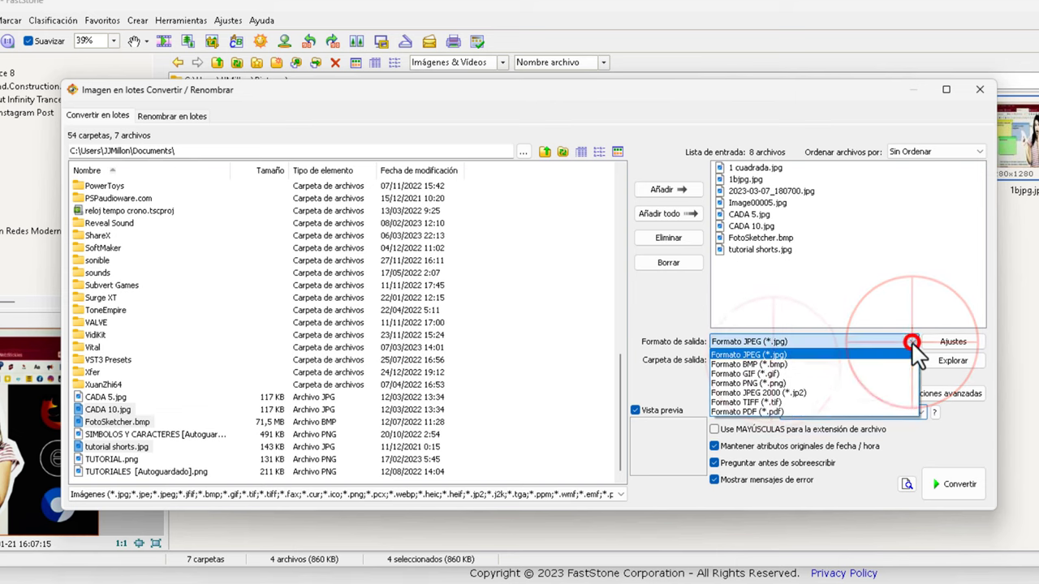
click(786, 355)
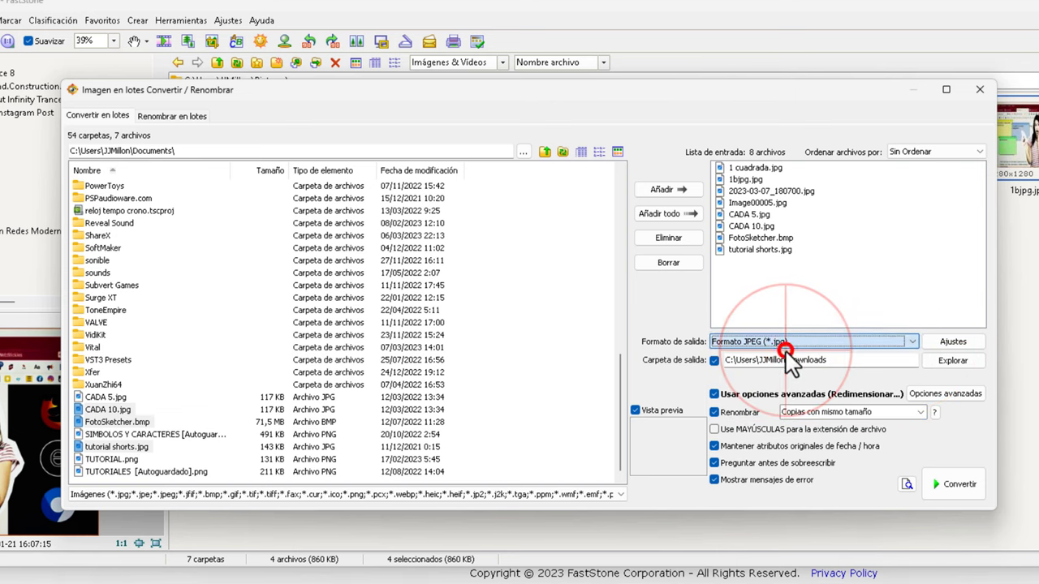
click(957, 343)
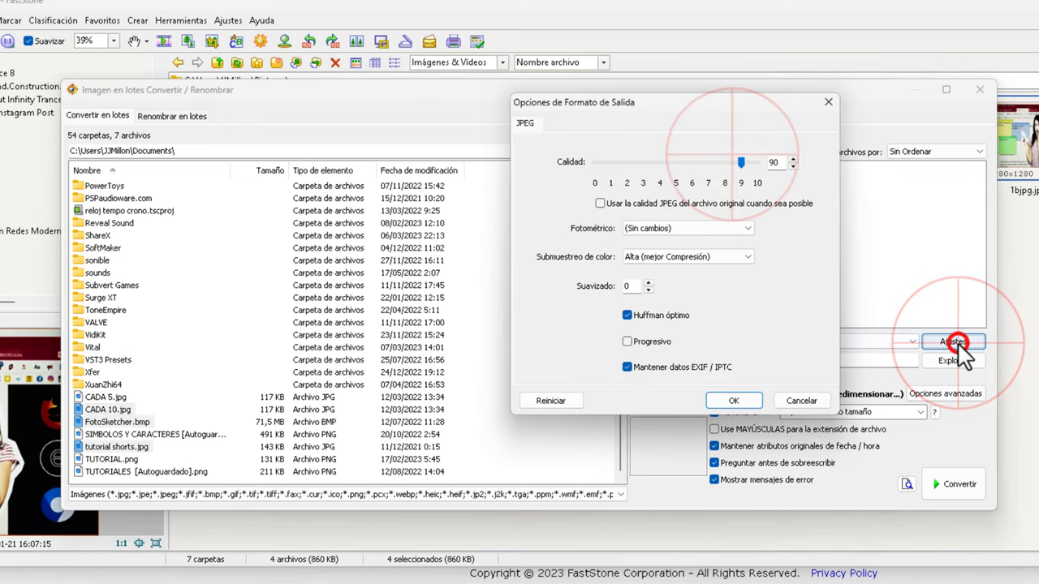
drag(739, 160, 787, 175)
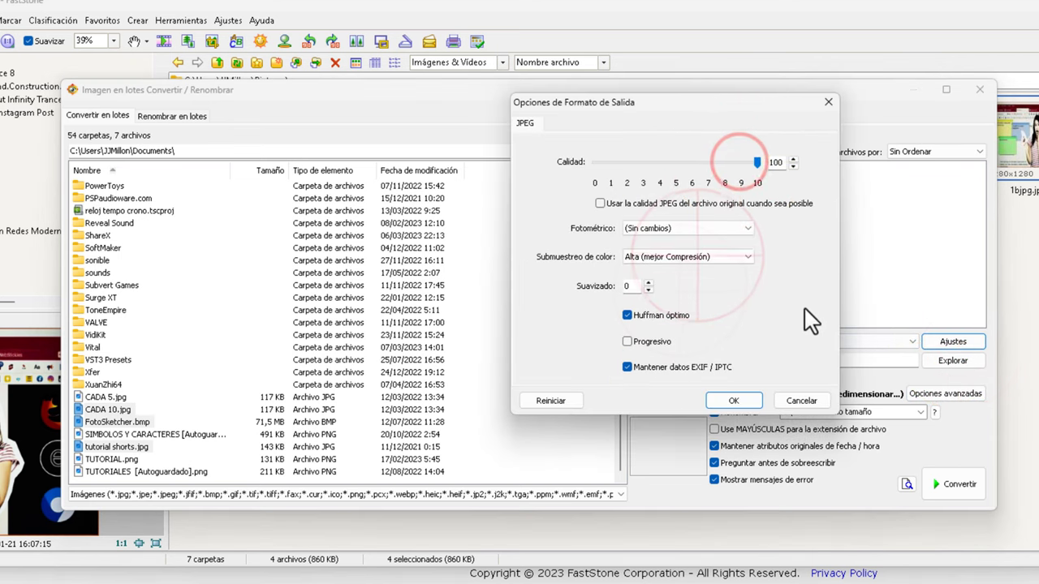
click(711, 256)
click(684, 271)
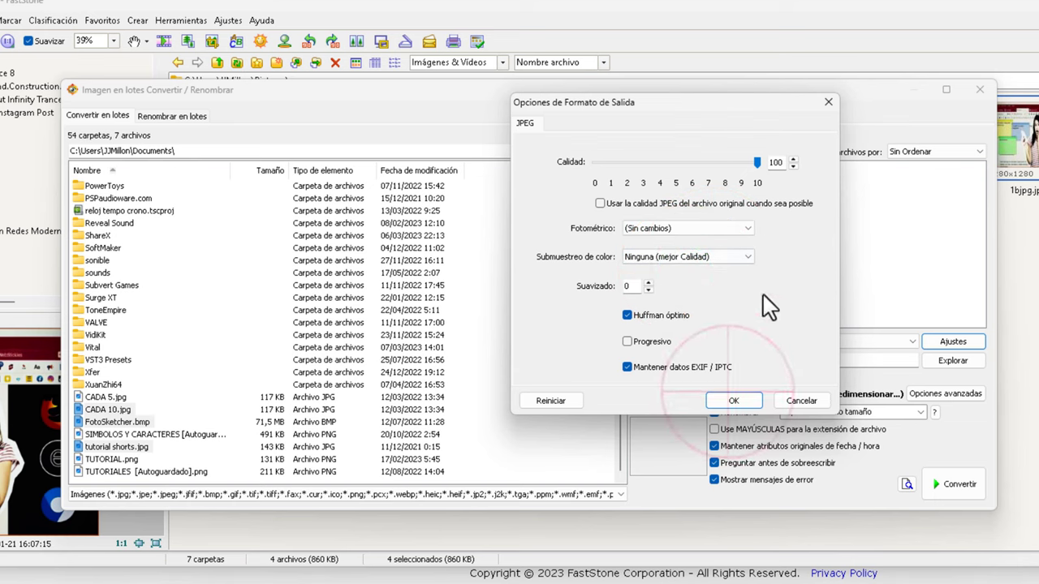
click(733, 400)
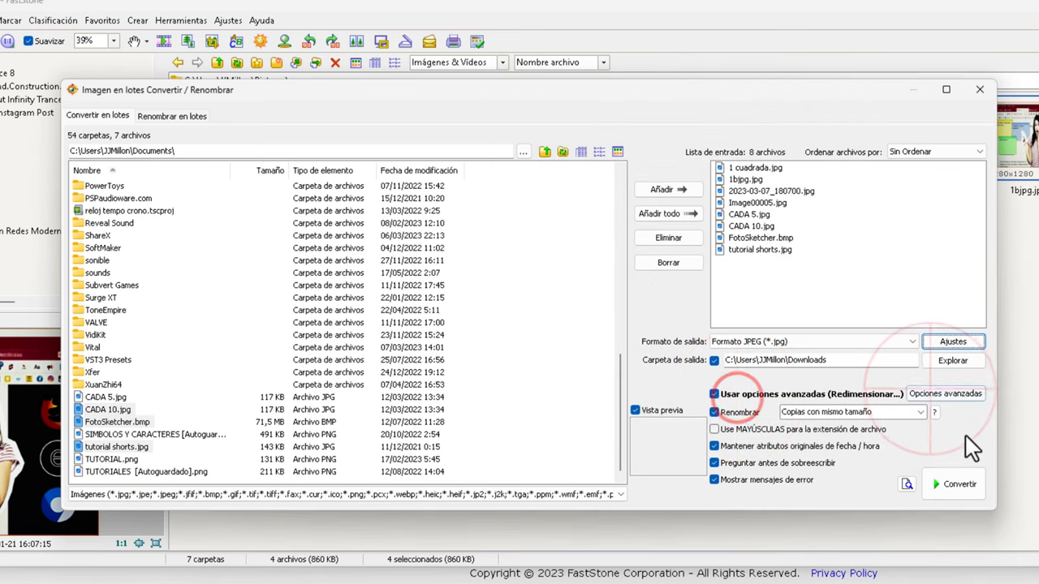
Step: Open the advanced options, review the paper-size and one-side resize modes, and return to resizing in pixels
click(942, 394)
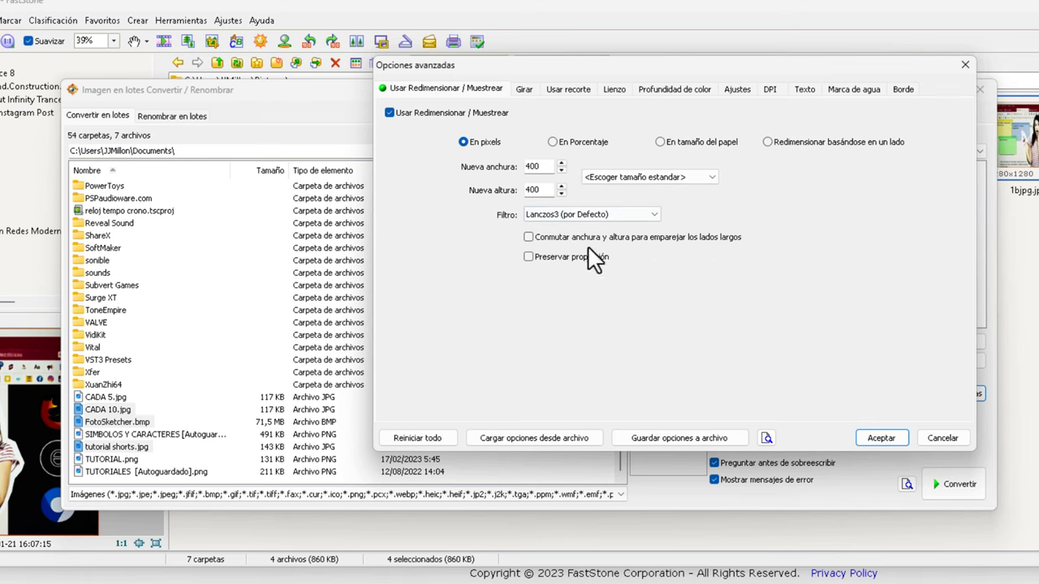
click(659, 142)
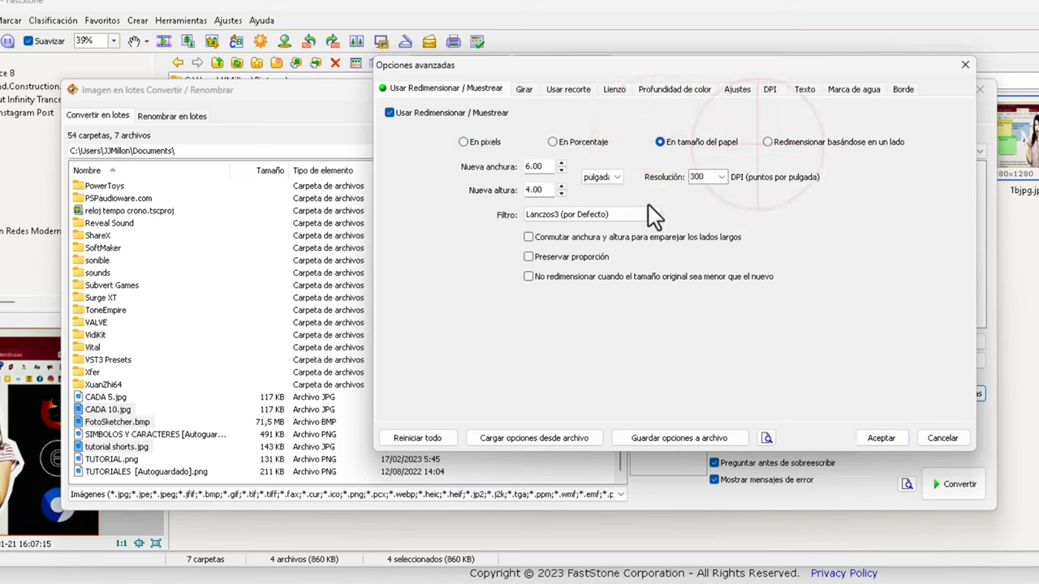
click(769, 142)
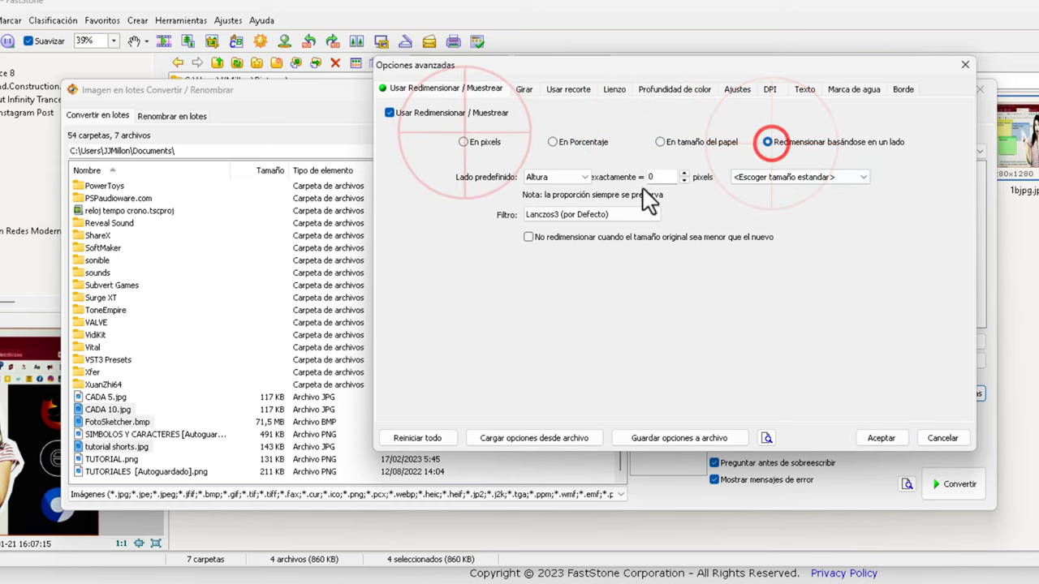
click(464, 142)
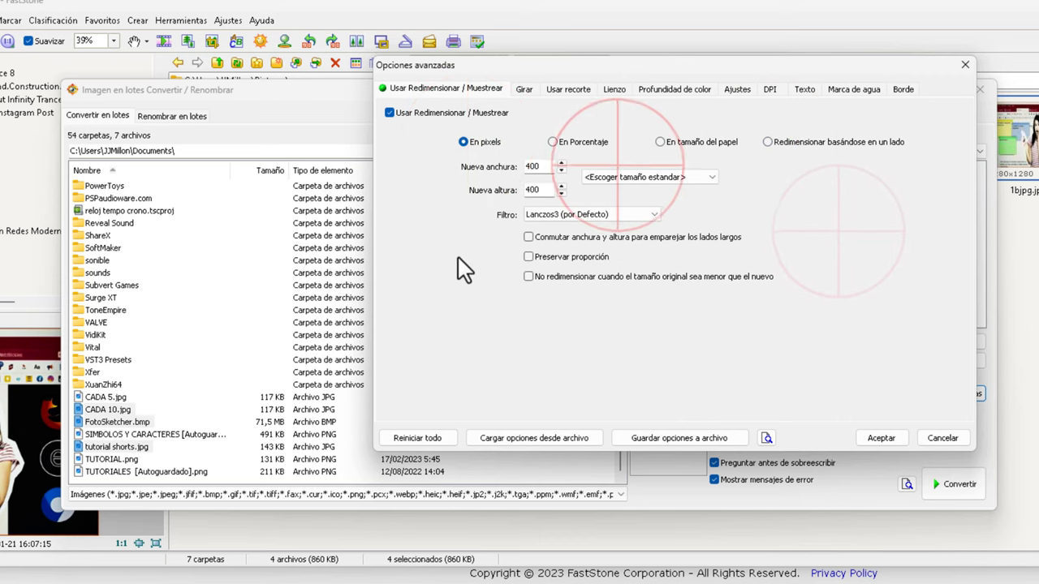
Step: Set the new width and new height to 500 pixels each, keeping Lanczos3 (por Defecto) as the resize filter
click(619, 176)
click(542, 166)
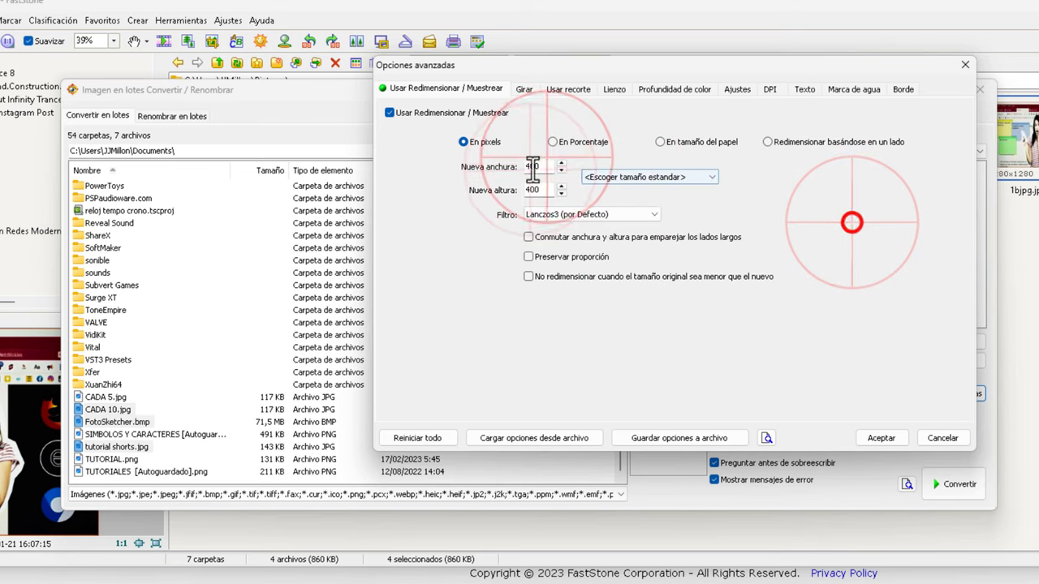
double_click(515, 166)
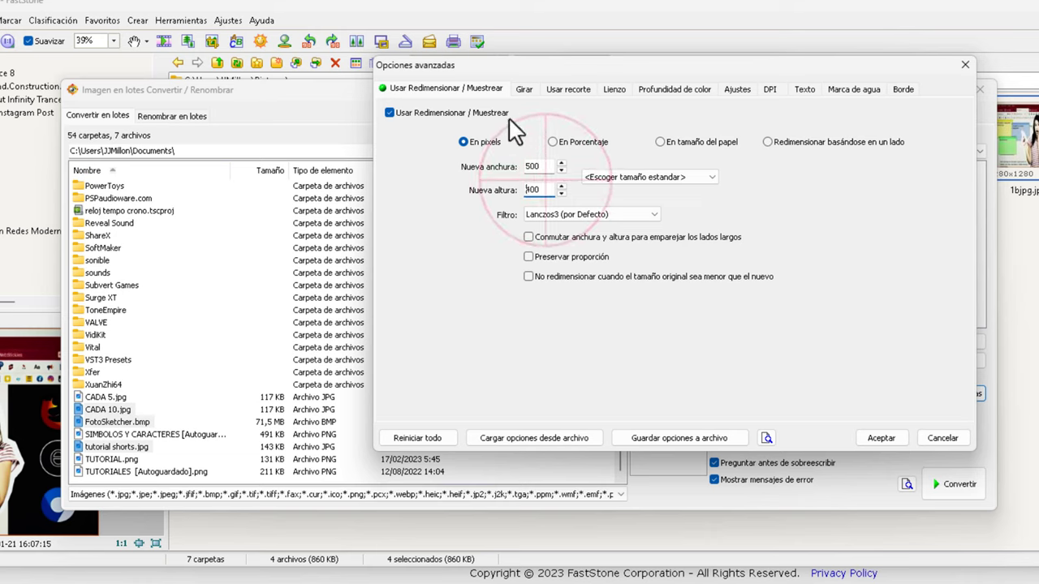
double_click(530, 190)
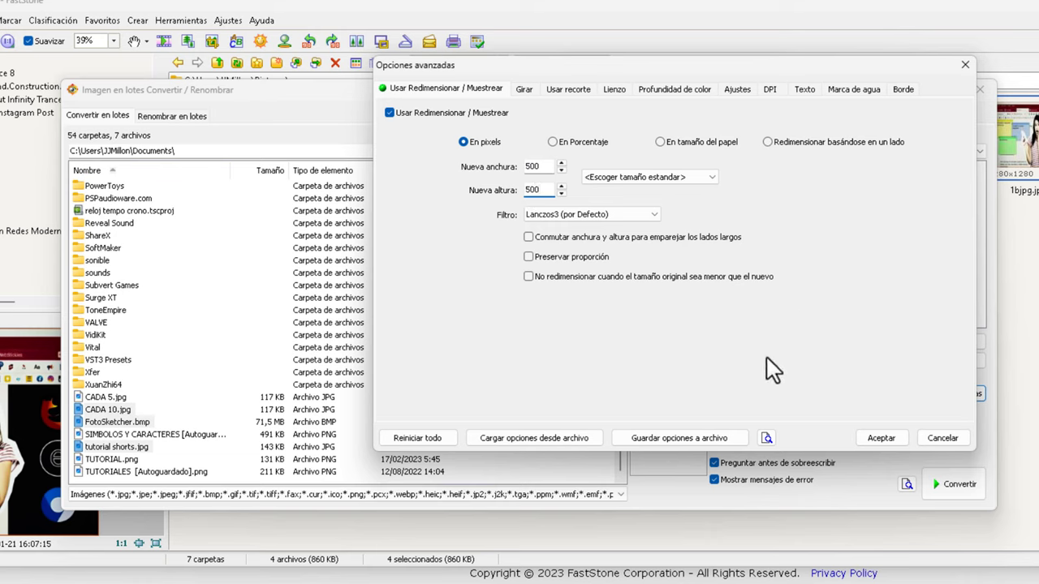
click(590, 215)
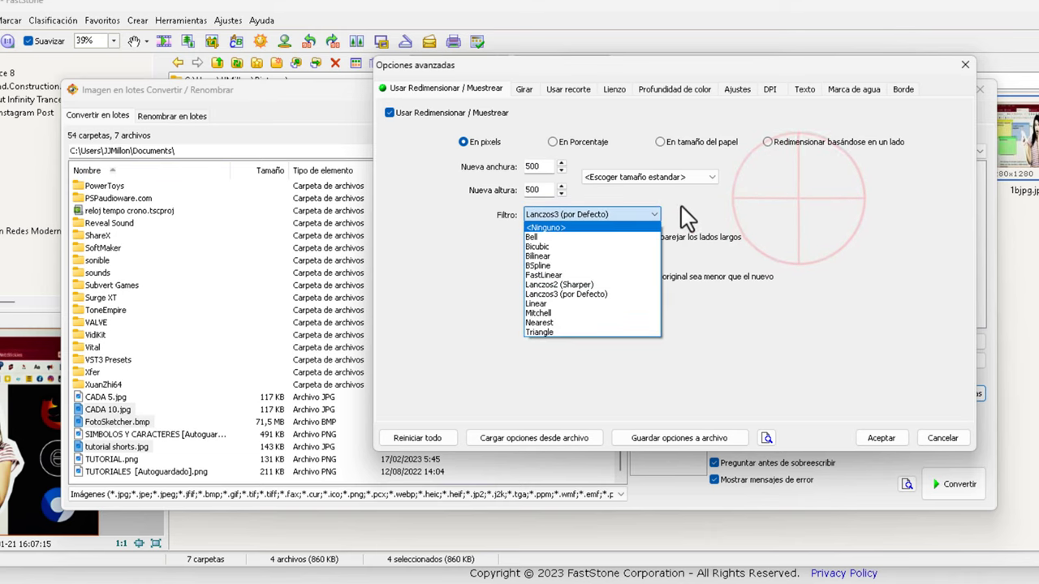
click(798, 219)
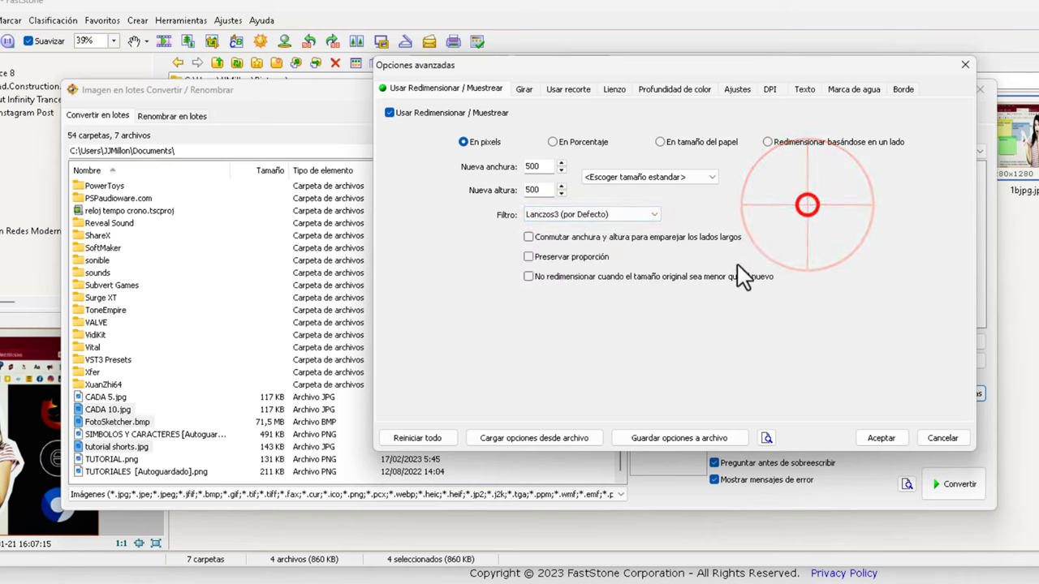
Step: Review the rotate, crop, colour depth, adjustment and text options, and return to the resize settings
click(524, 89)
click(568, 89)
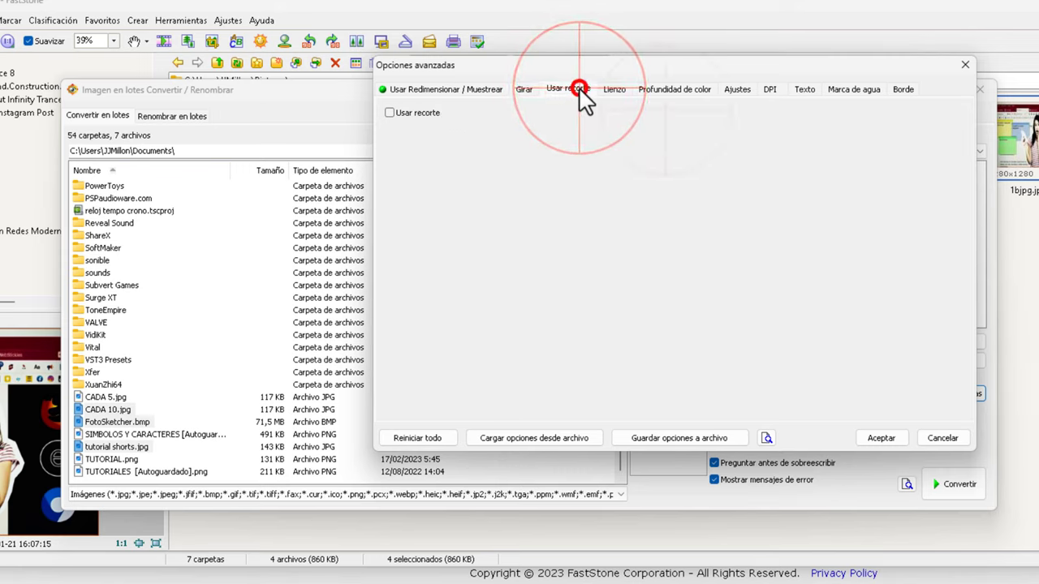
click(674, 91)
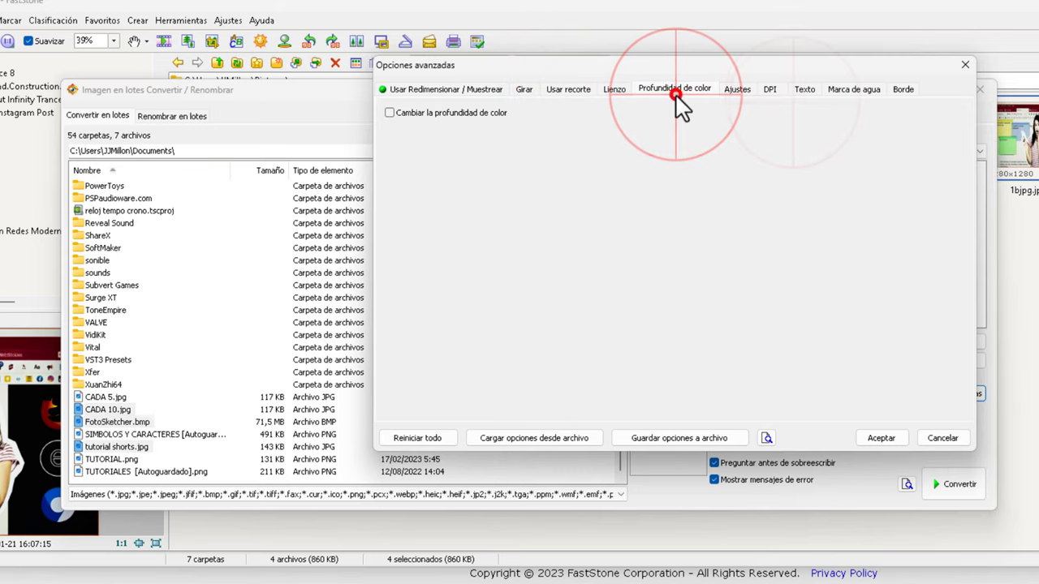
click(737, 89)
click(805, 90)
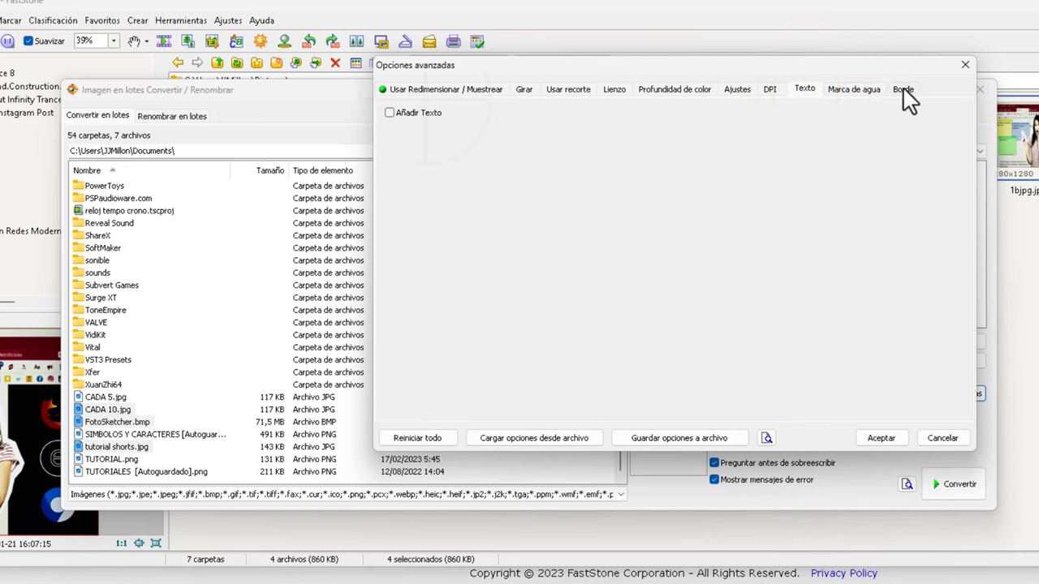
click(438, 89)
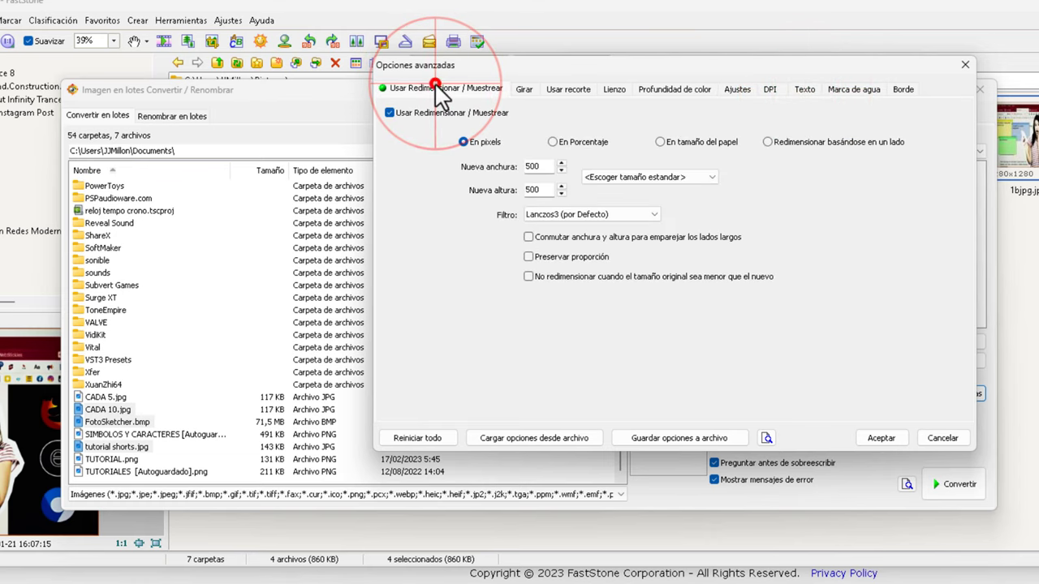
Step: Preview the resize result against the originals, go through several images of the input list, and close the preview
click(765, 439)
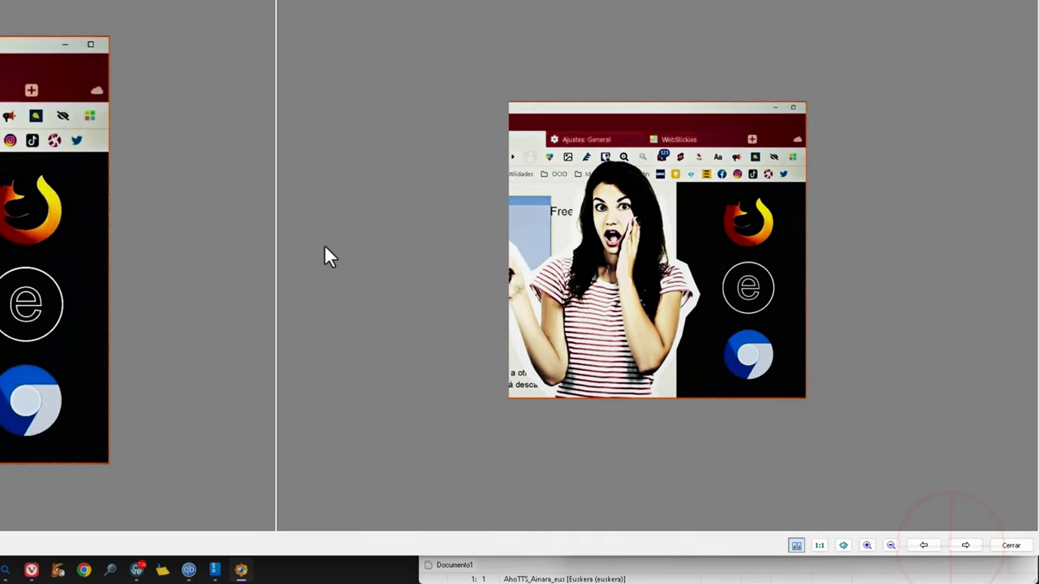
click(965, 546)
click(964, 545)
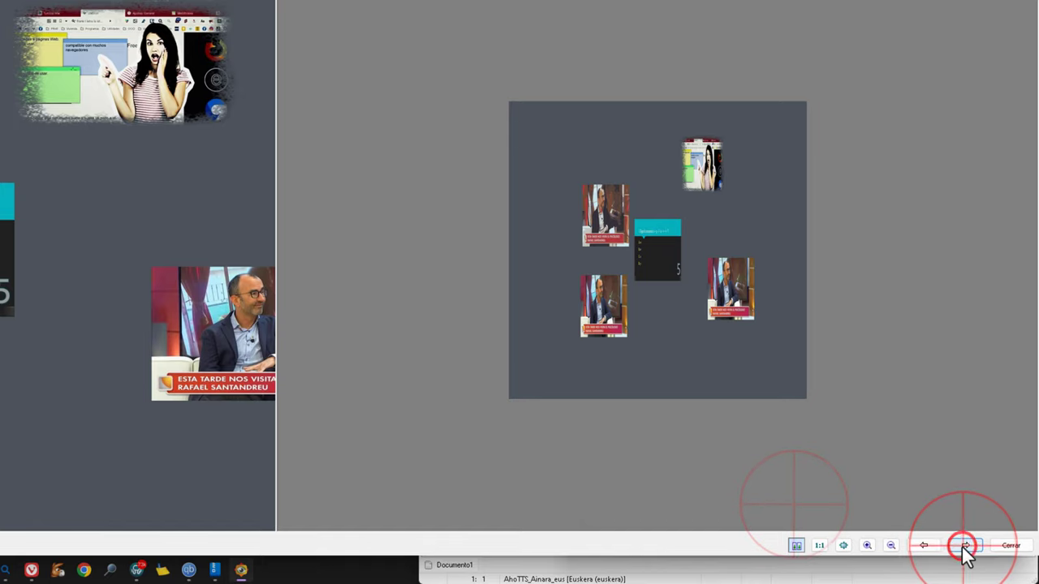
click(964, 546)
click(798, 509)
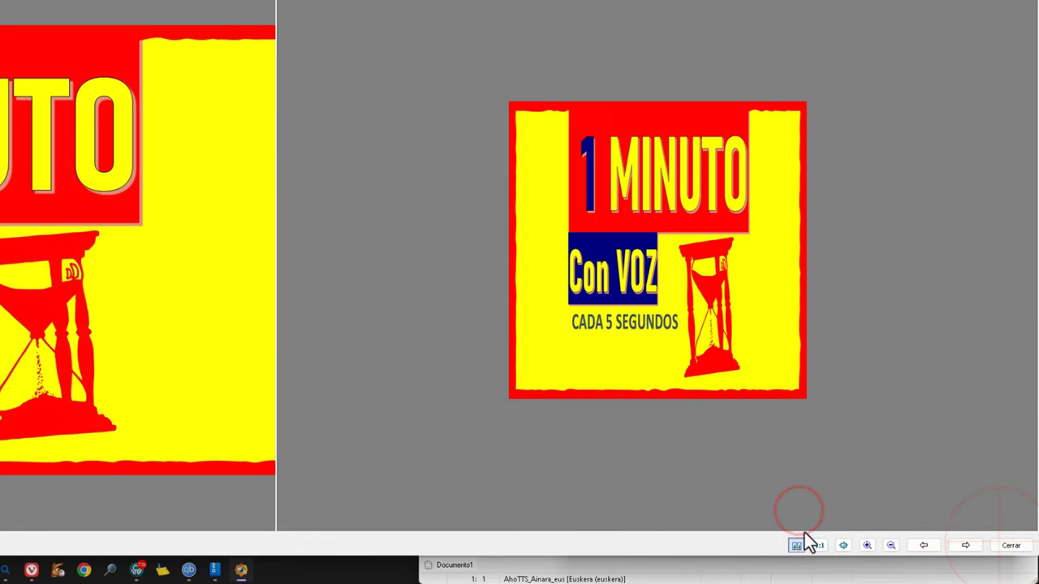
click(1011, 545)
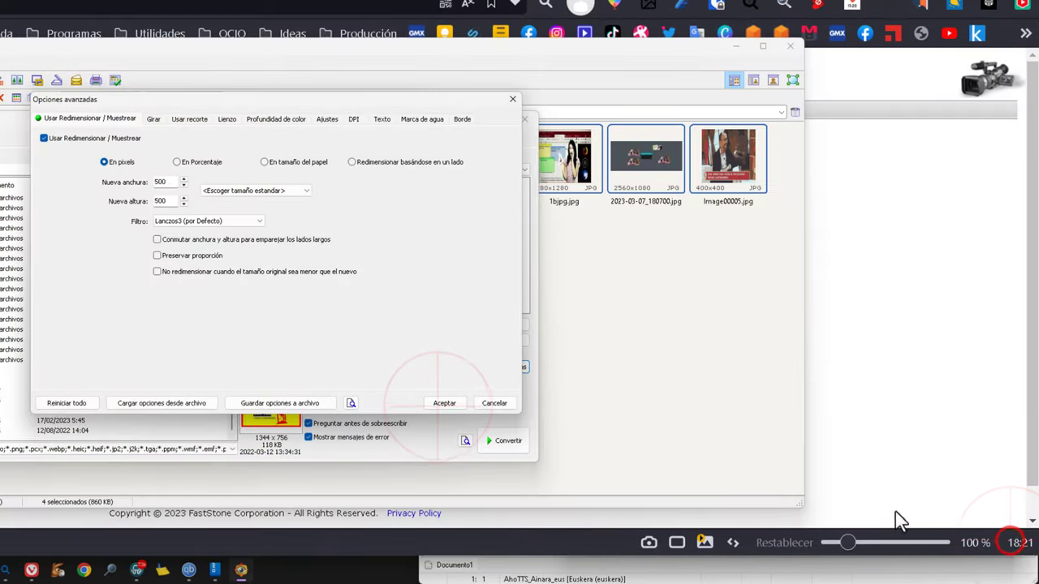
Step: Accept the advanced options, run the batch conversion of the input list, and close the finished conversion report
click(447, 404)
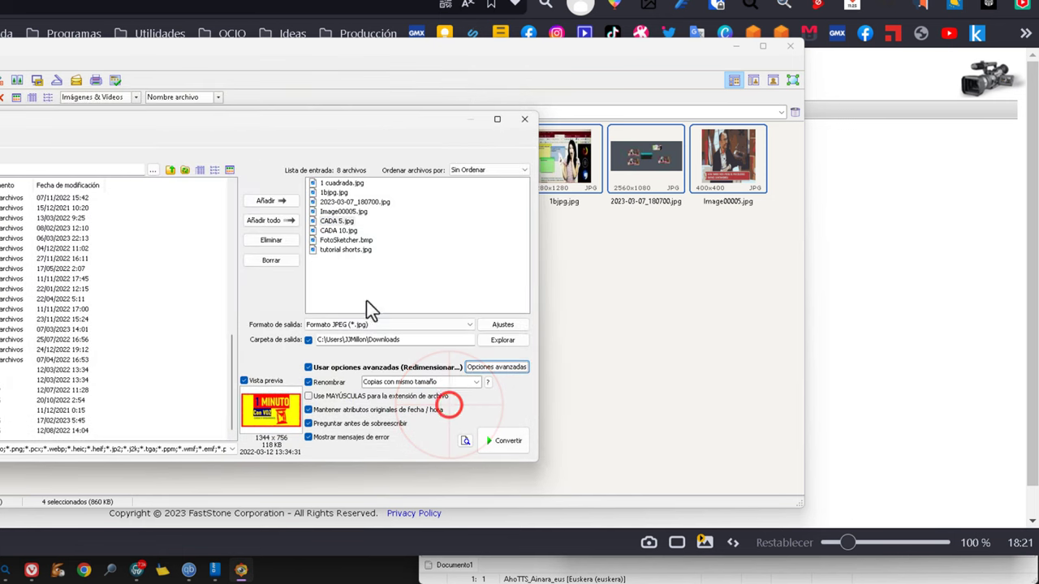
click(513, 439)
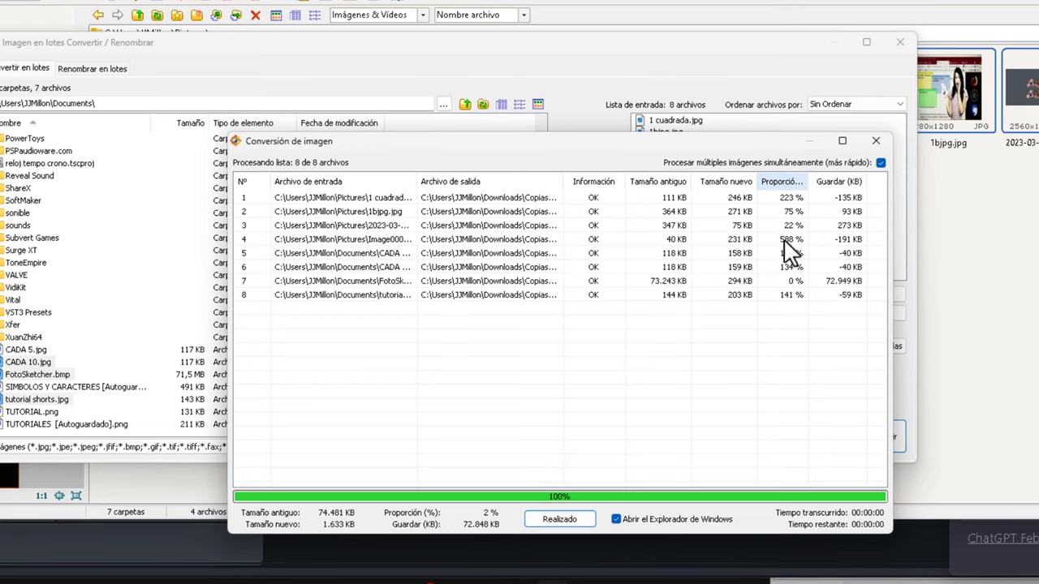
click(521, 535)
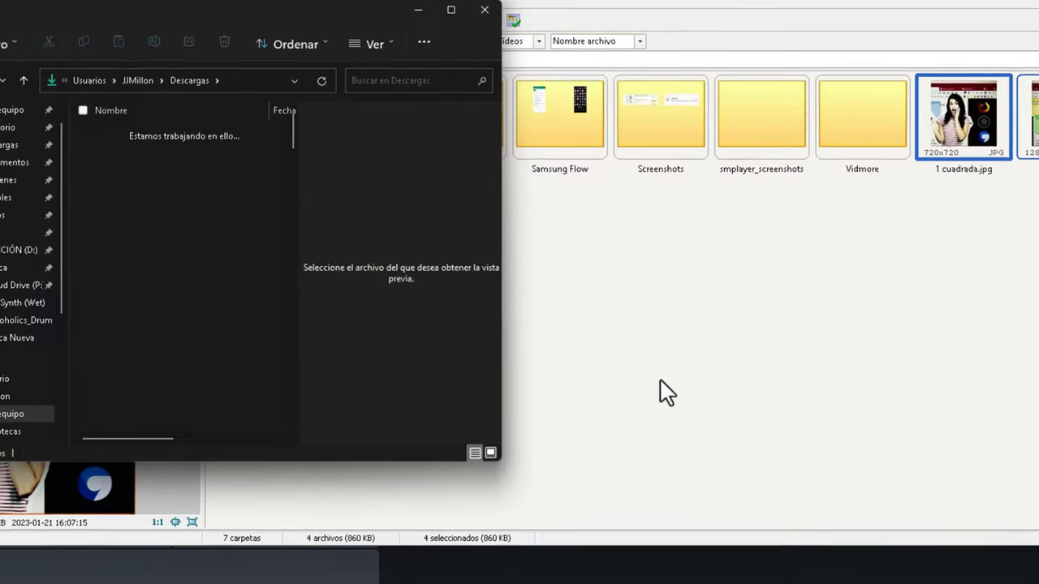
Step: Check the converted "Copias con mismo tamaño" images in the Descargas folder by previewing several of them one by one
scroll(287, 325, down, 1)
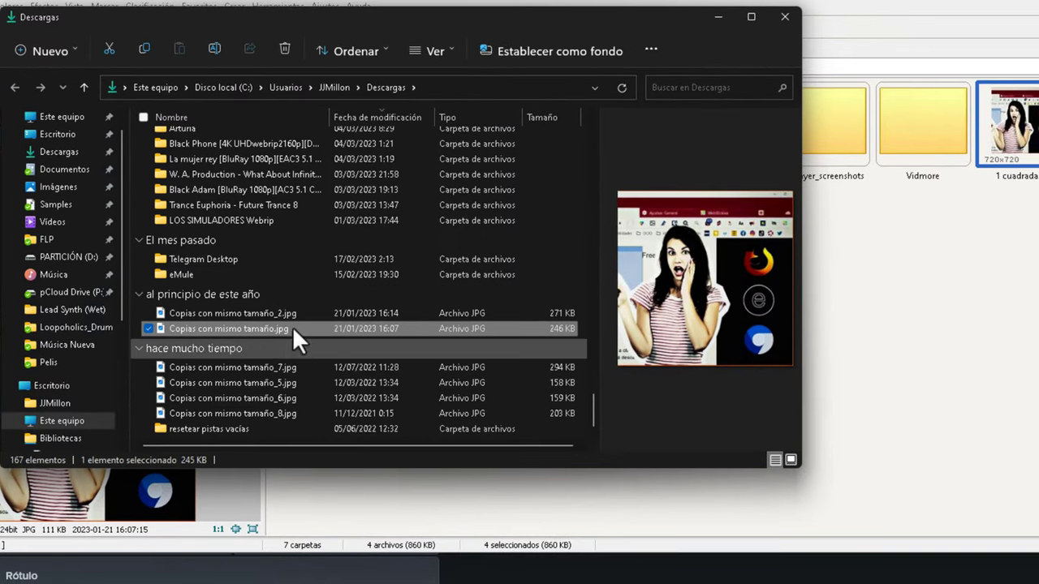
click(300, 380)
click(293, 398)
click(287, 413)
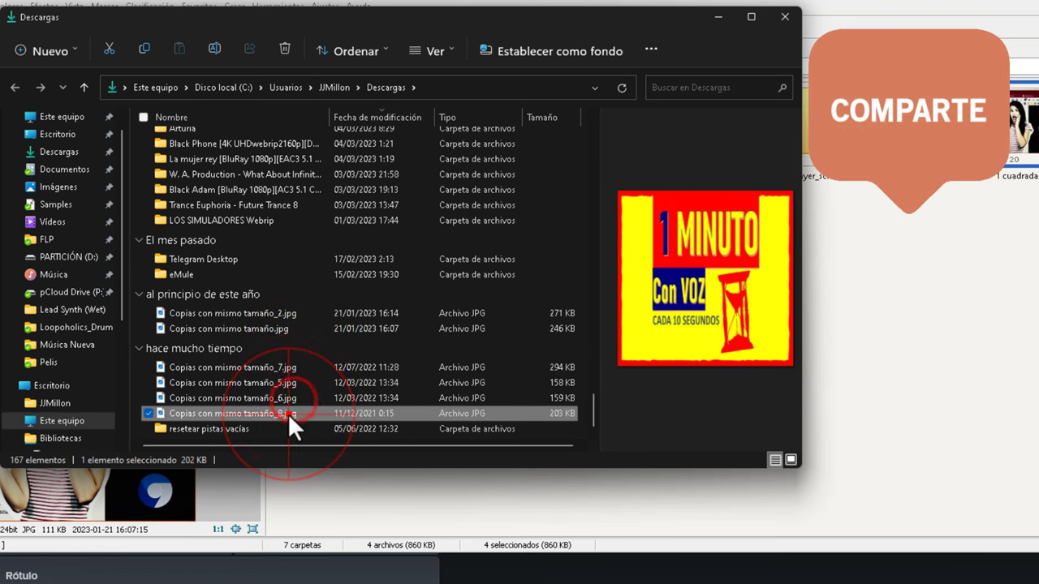